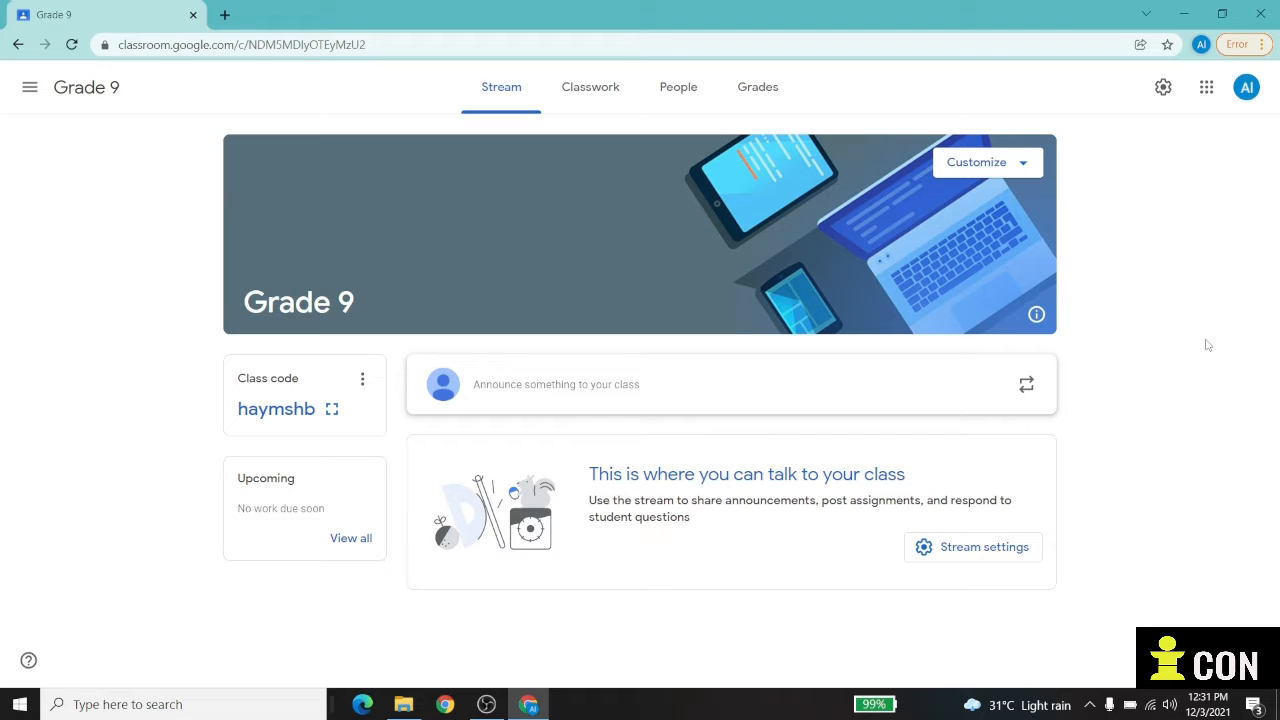
Open the class theme gallery and browse the English & History, Math & Science, Arts, Sports and Other categories.
click(1023, 168)
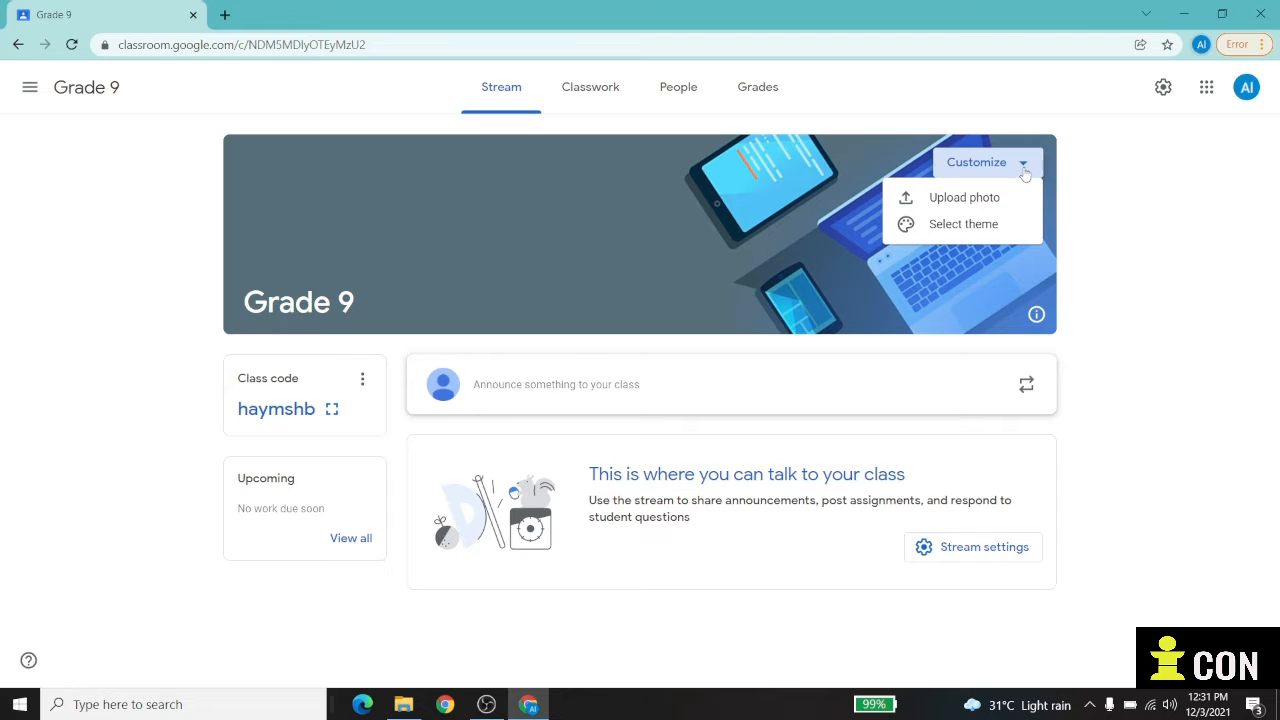
click(946, 226)
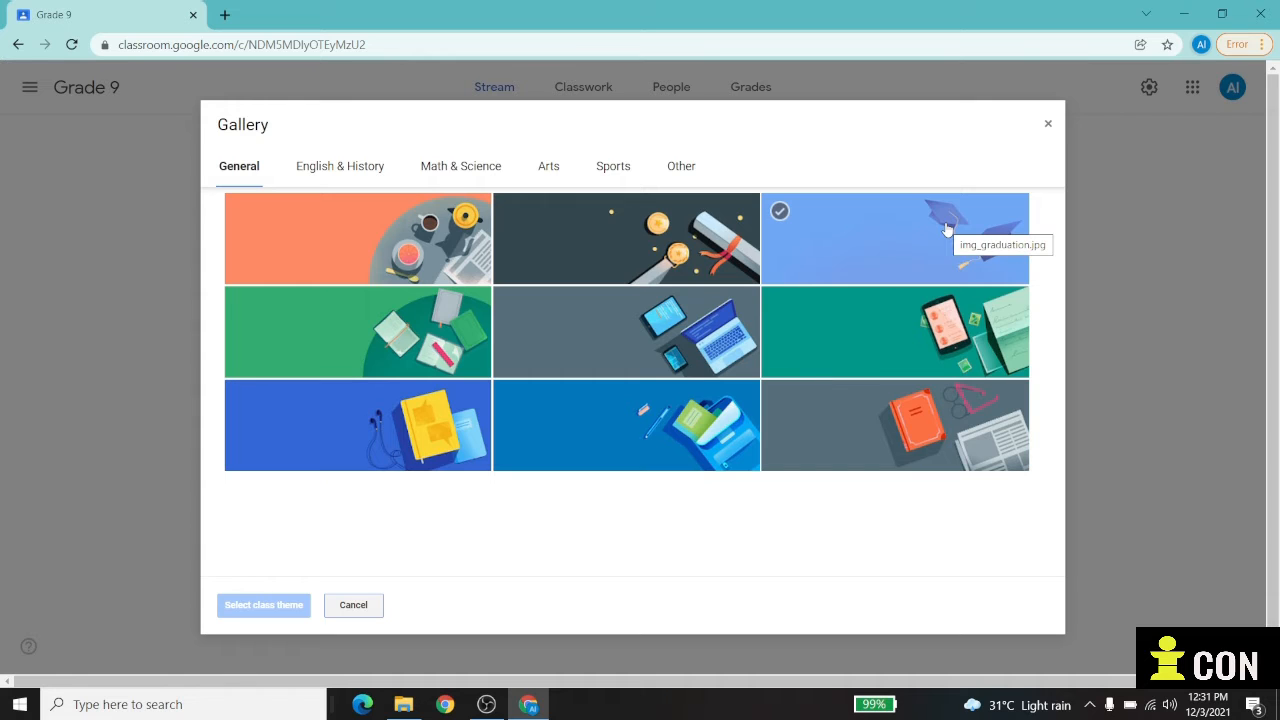
click(341, 175)
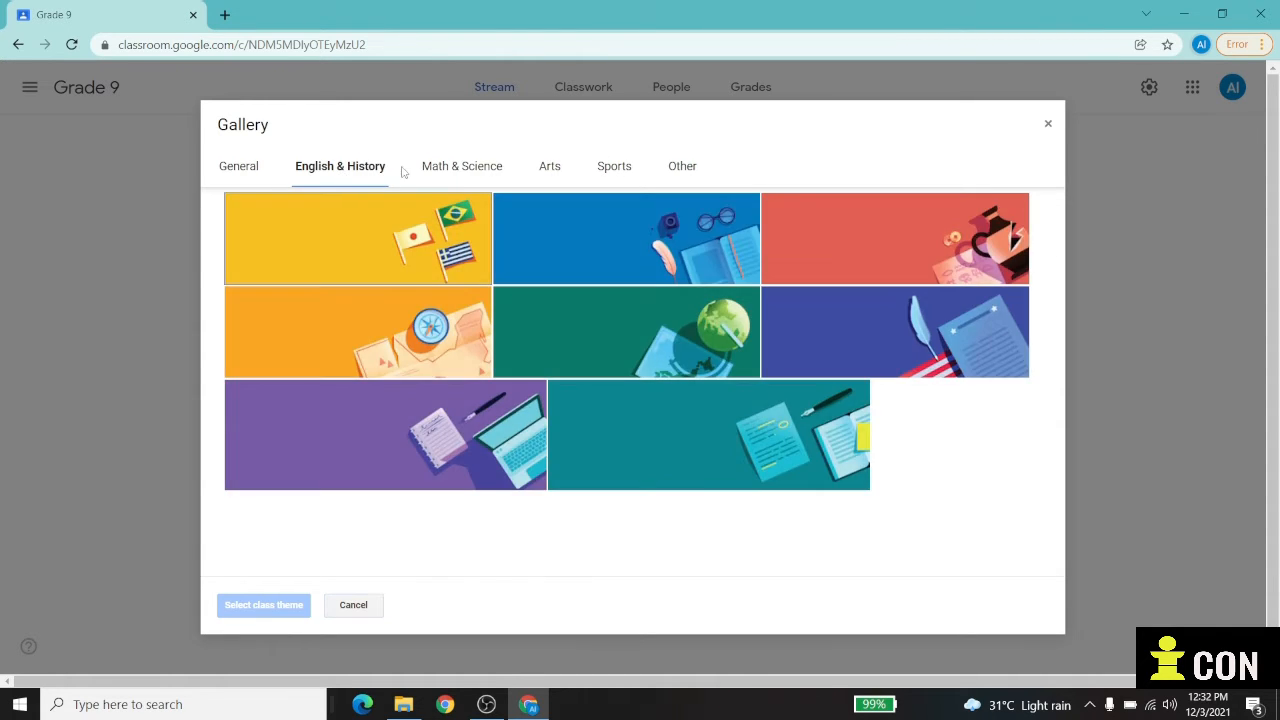
click(447, 172)
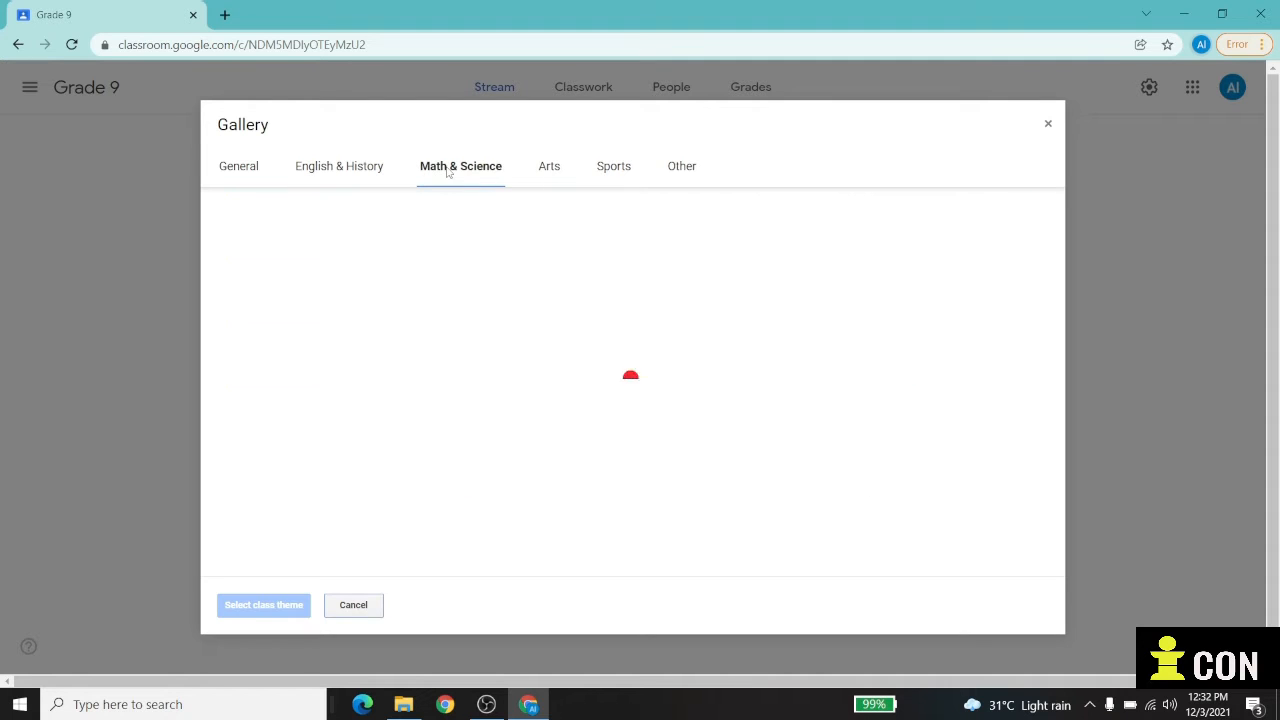
click(551, 172)
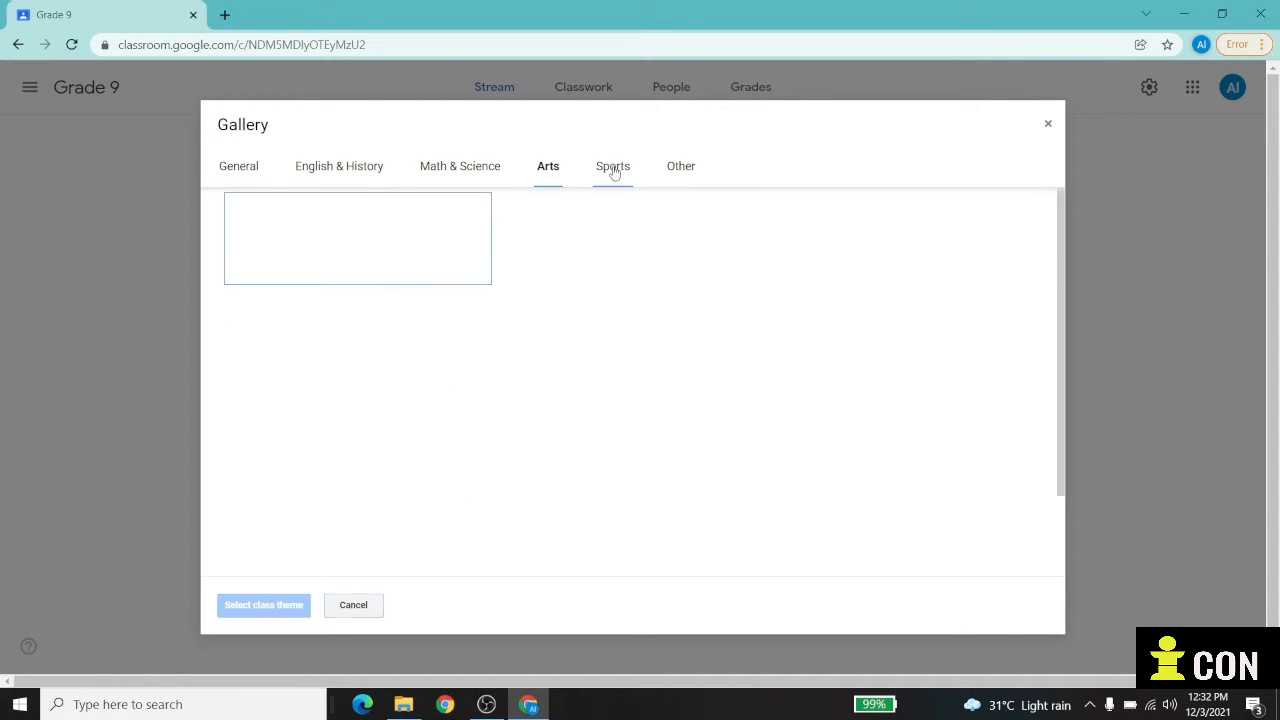
click(616, 170)
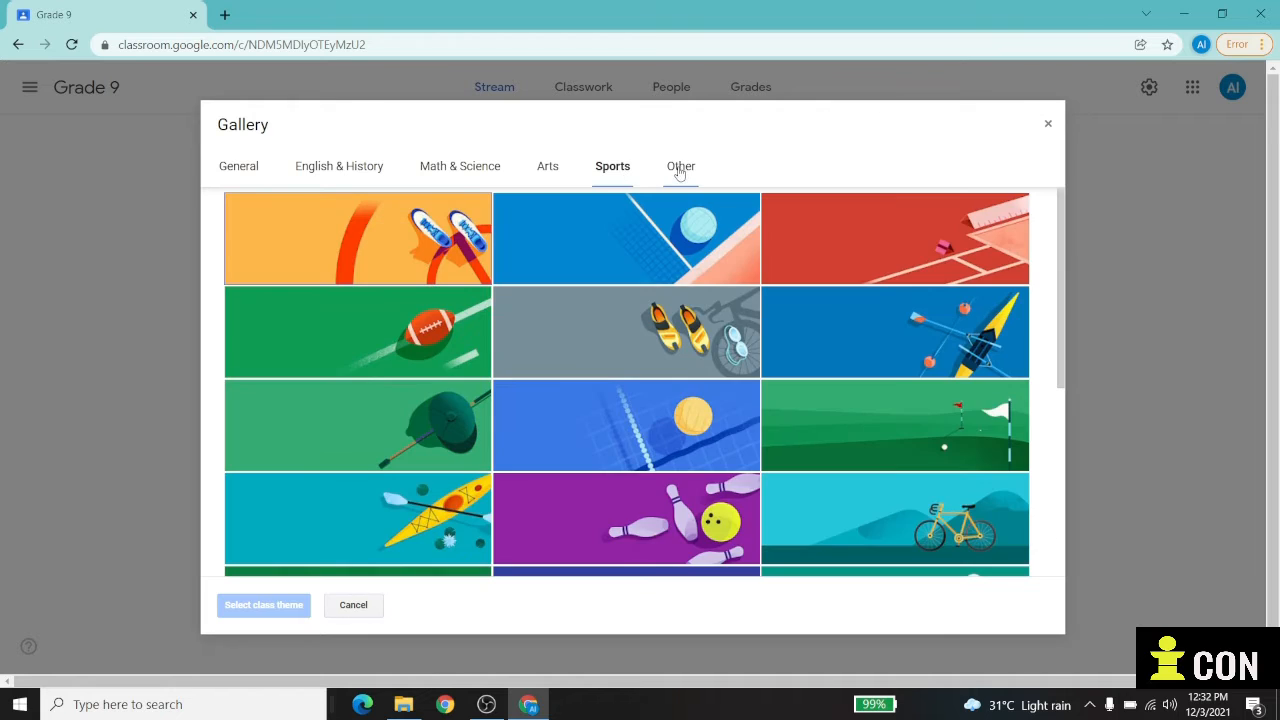
click(681, 170)
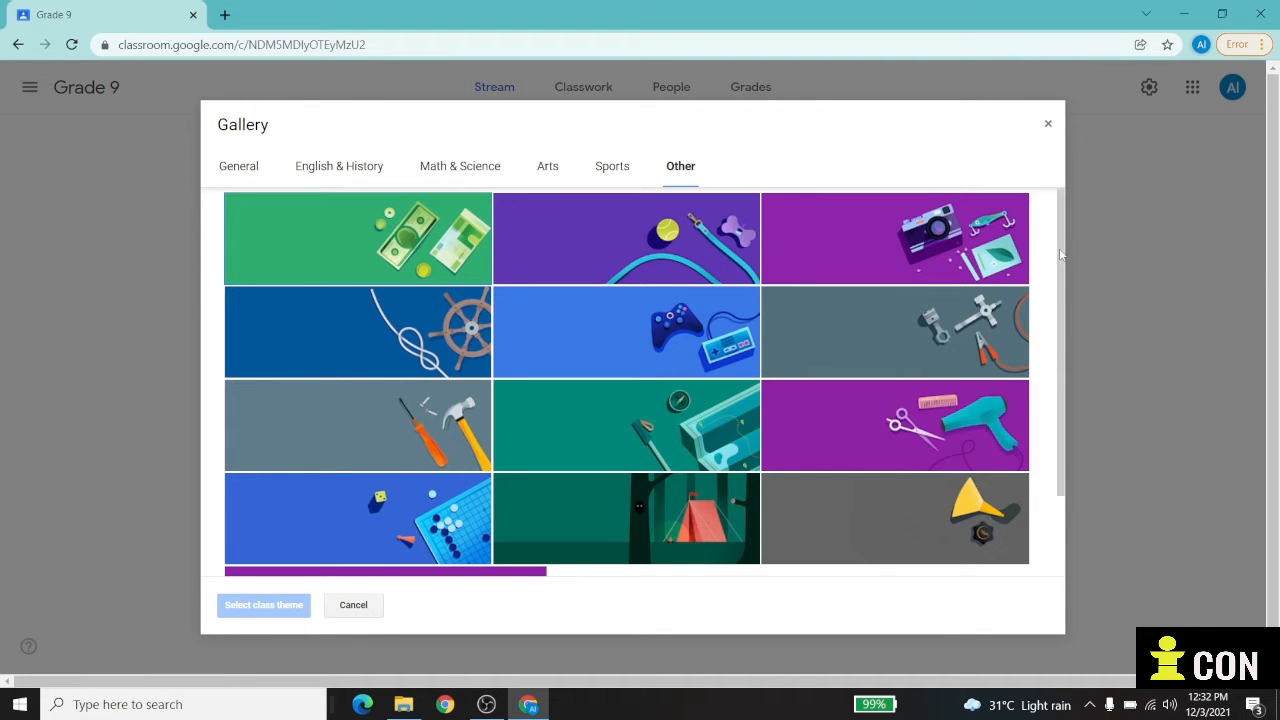
drag(1061, 249, 1038, 214)
Apply the pink Math & Science theme with the graph tablet and calculator to the Grade 9 class.
click(455, 165)
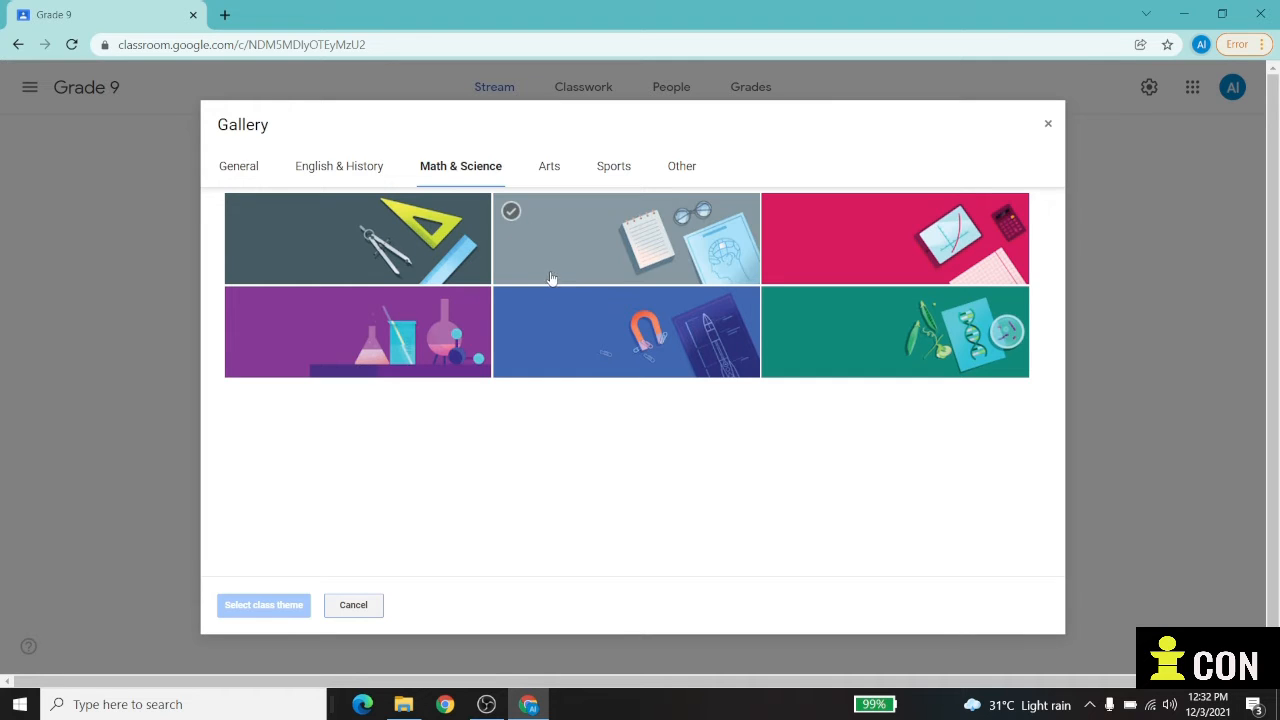
click(927, 227)
click(249, 610)
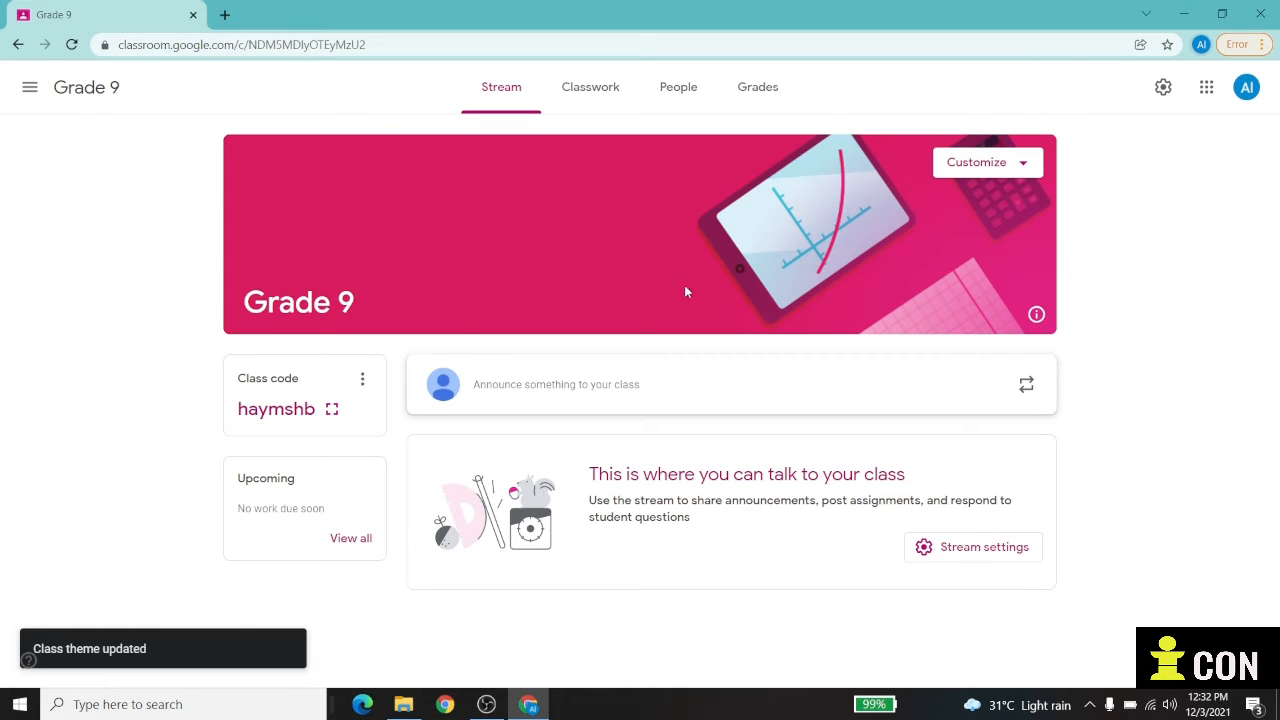
View the class information under the banner and the enlarged class code, closing each again.
click(1037, 316)
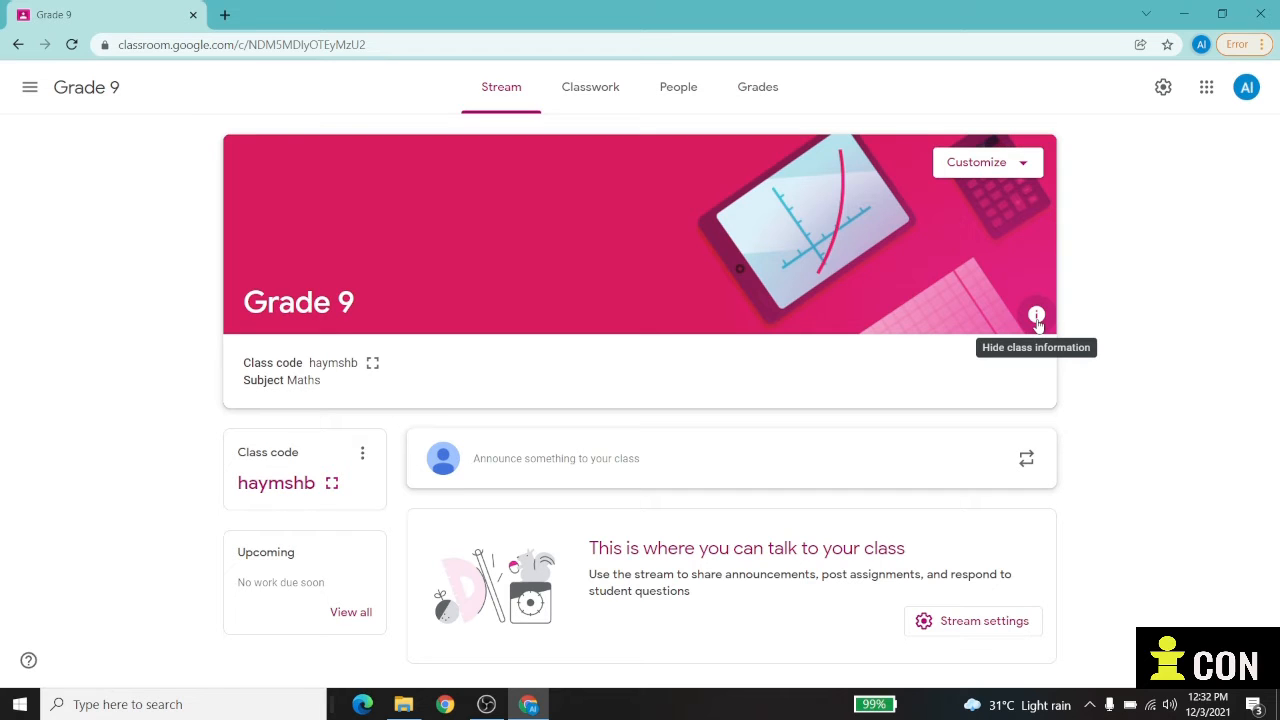
click(1037, 316)
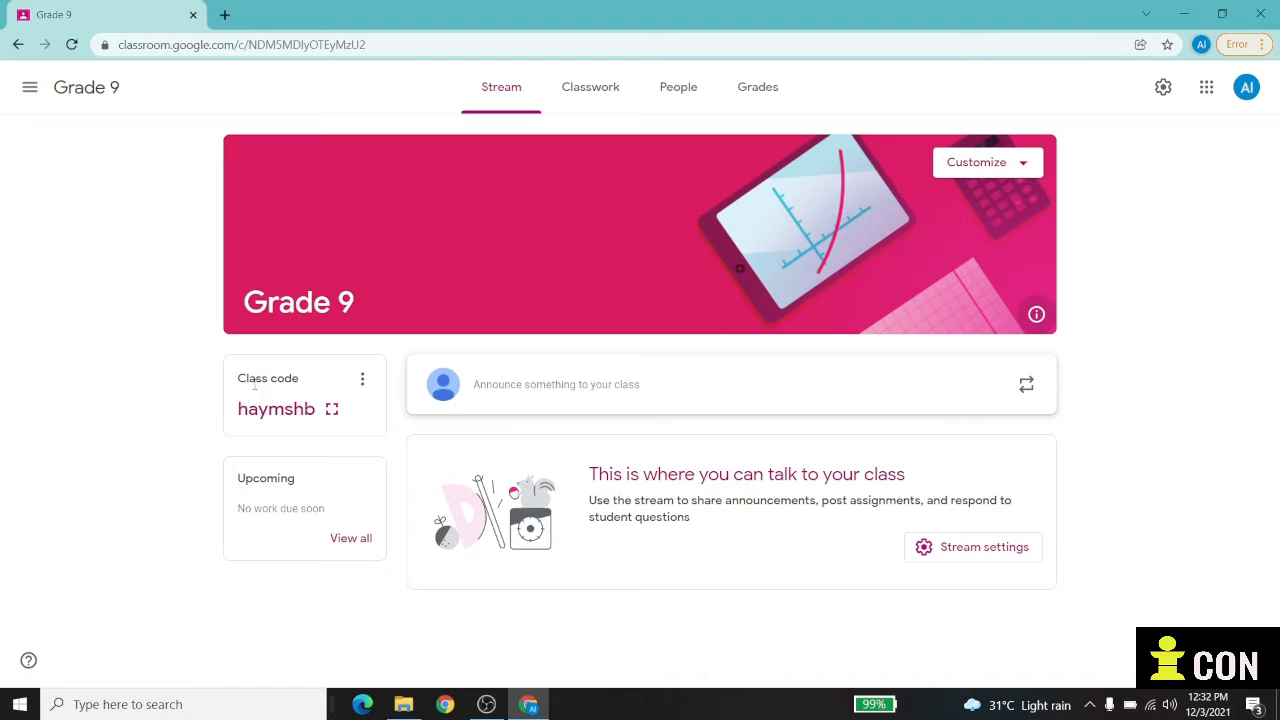
click(332, 410)
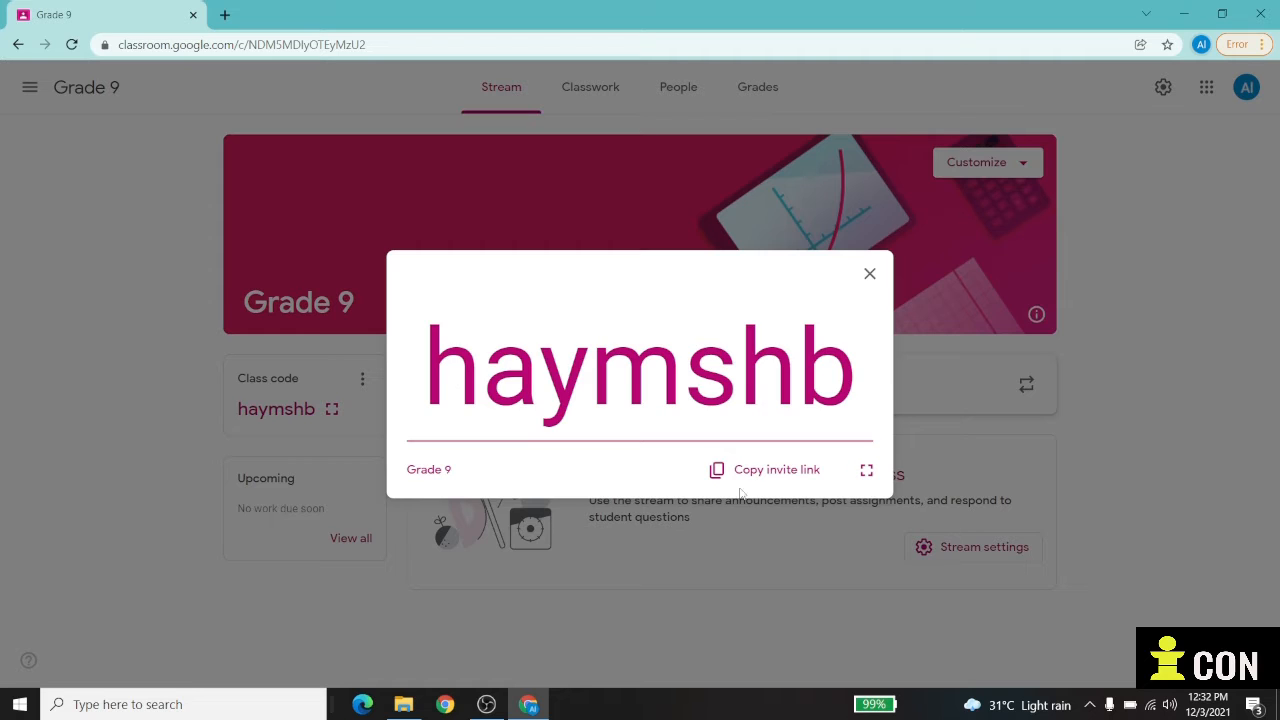
click(869, 274)
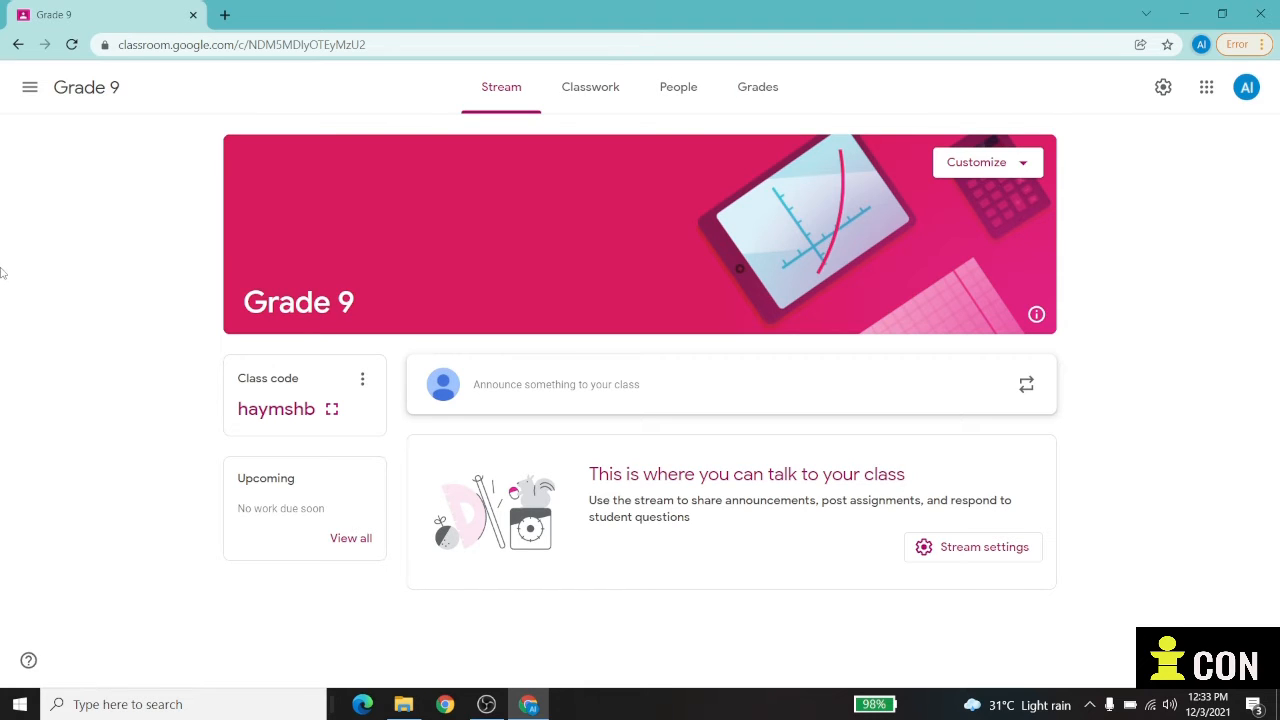
Go to the overview of all classes and reopen the Grade 9 class from there.
click(30, 88)
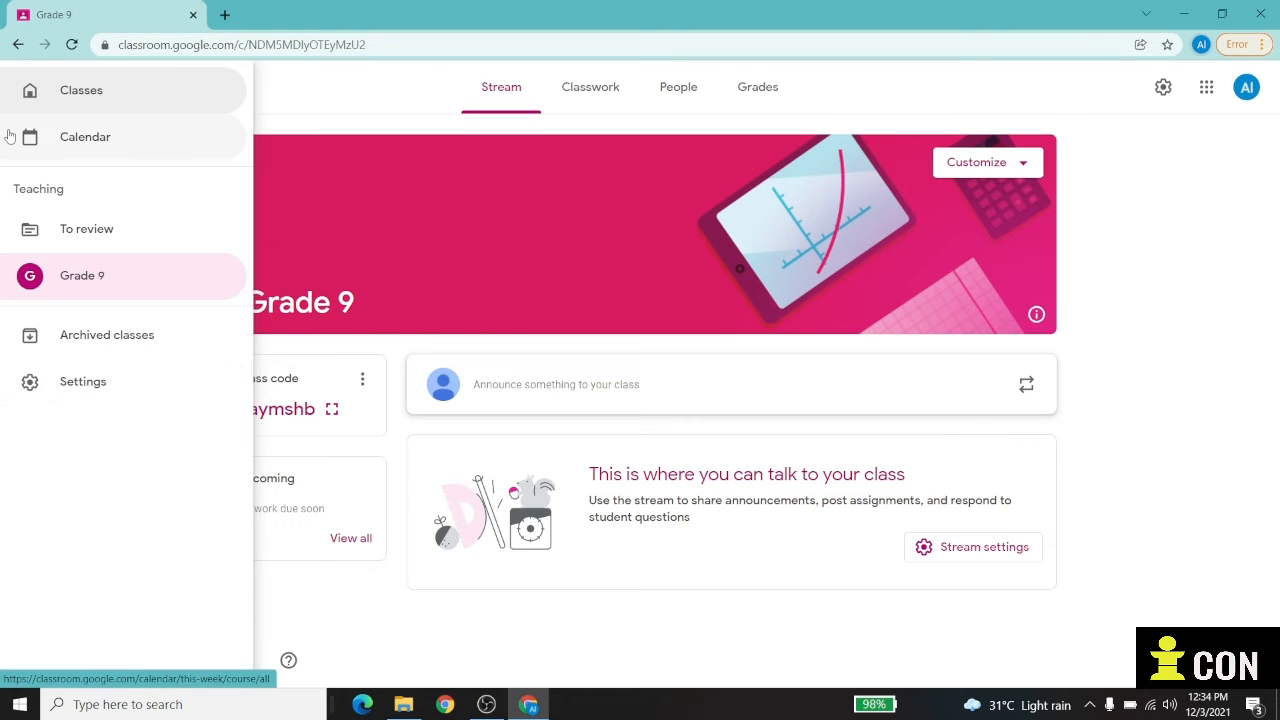
click(33, 95)
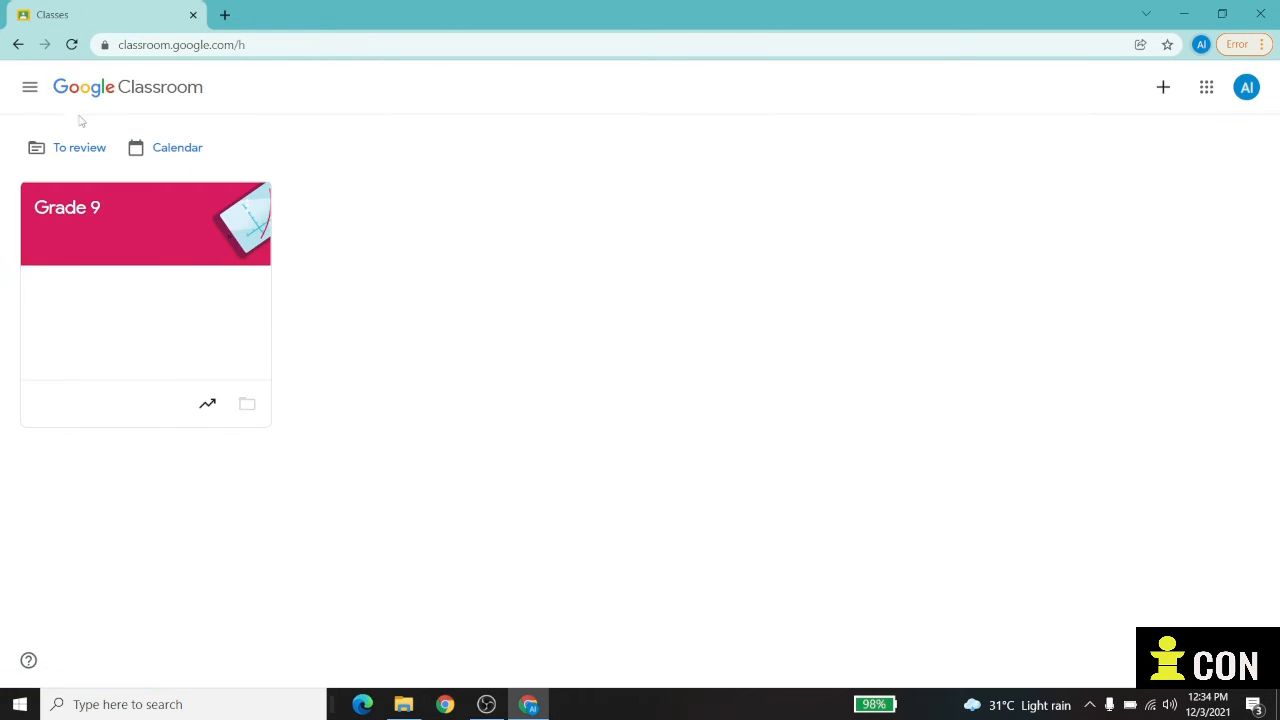
click(63, 213)
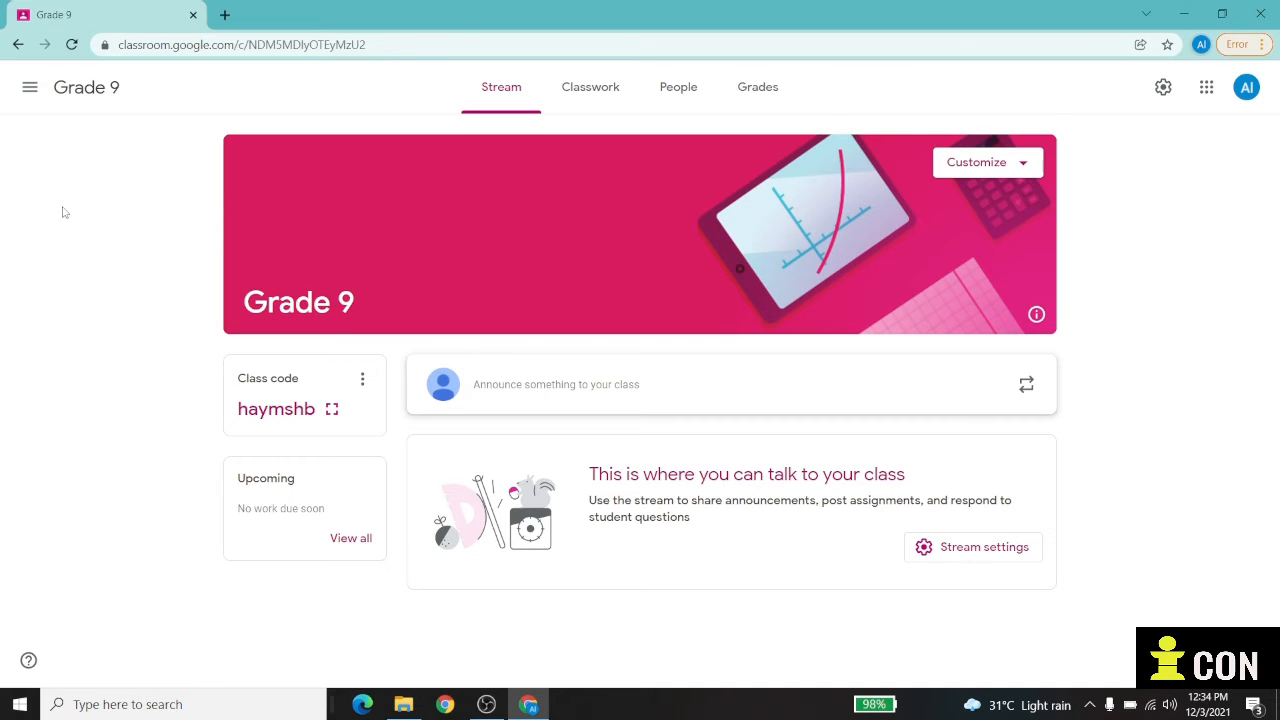
Open the Grade 9 classwork page and view the types of classwork that can be created.
click(601, 94)
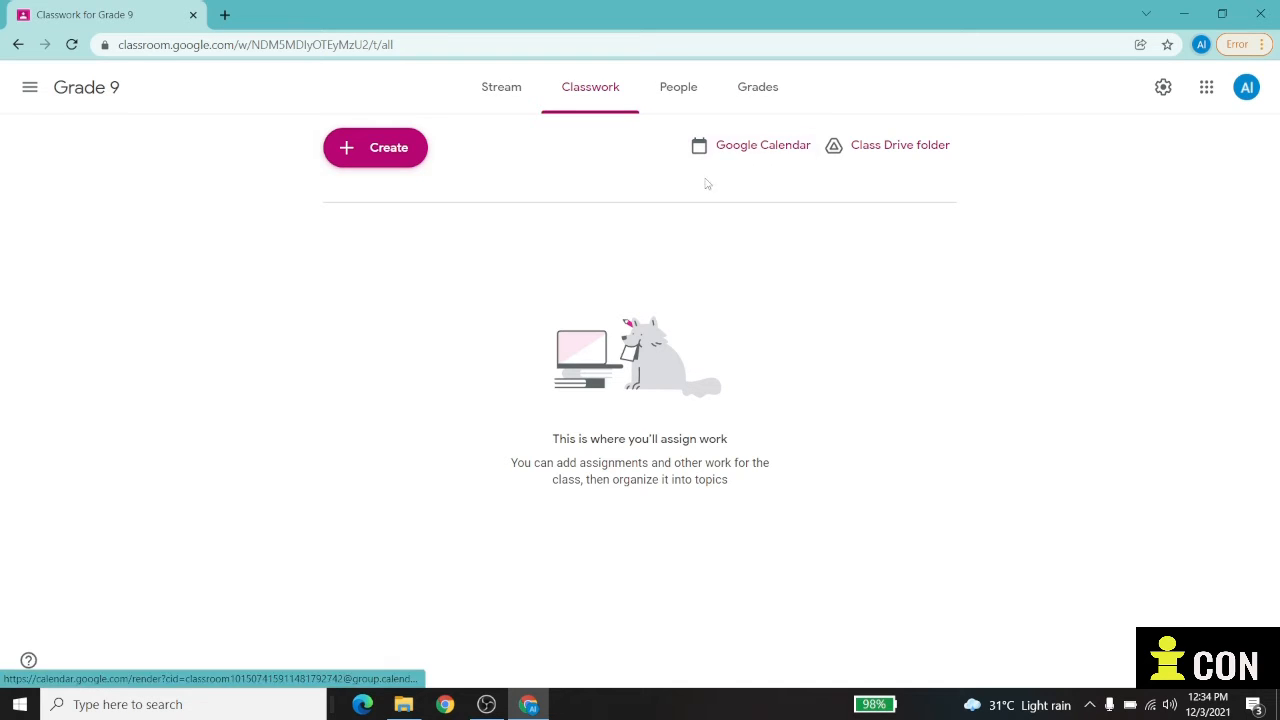
click(358, 158)
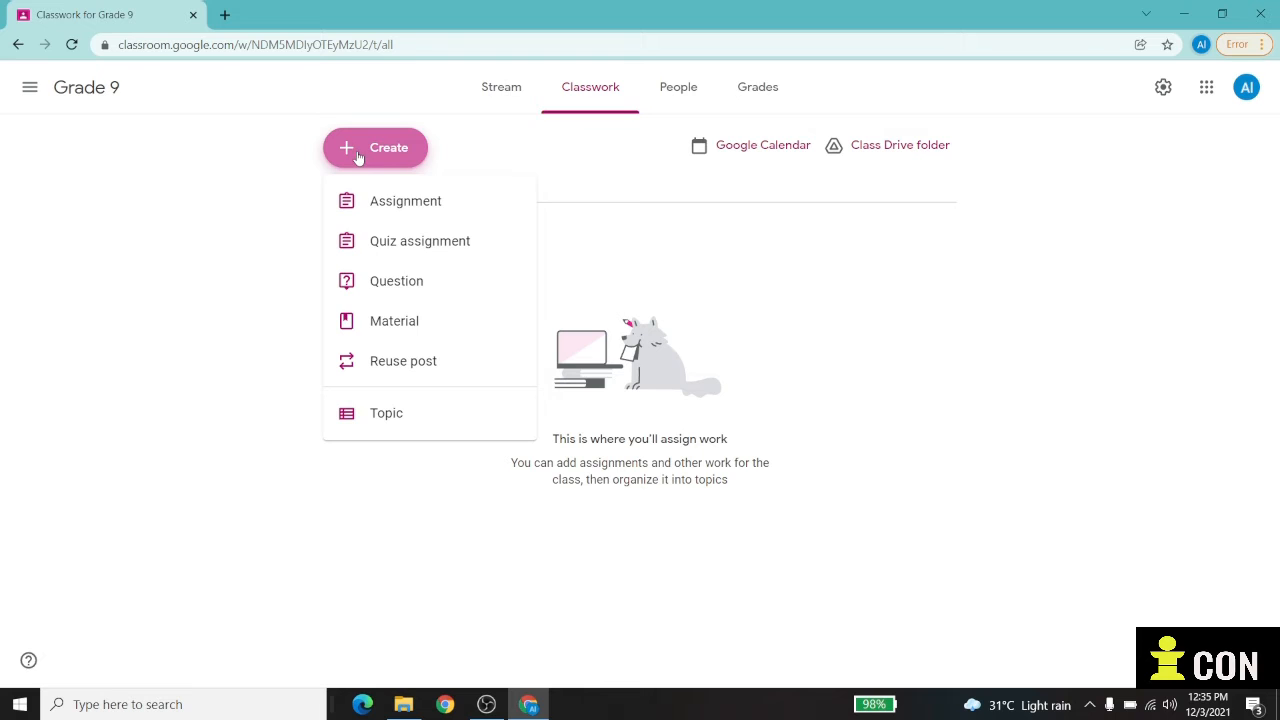
View the student and teacher invitation forms on the People page without inviting anyone, and open the class gradebook.
click(667, 88)
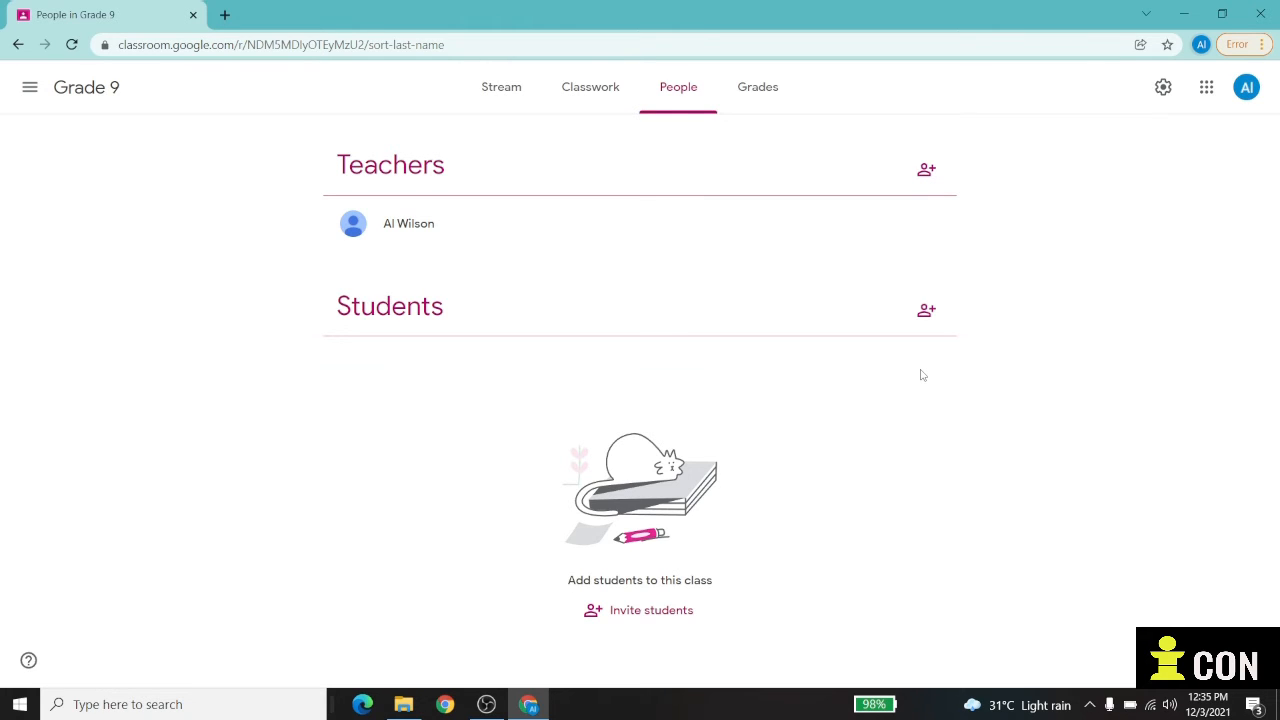
click(604, 614)
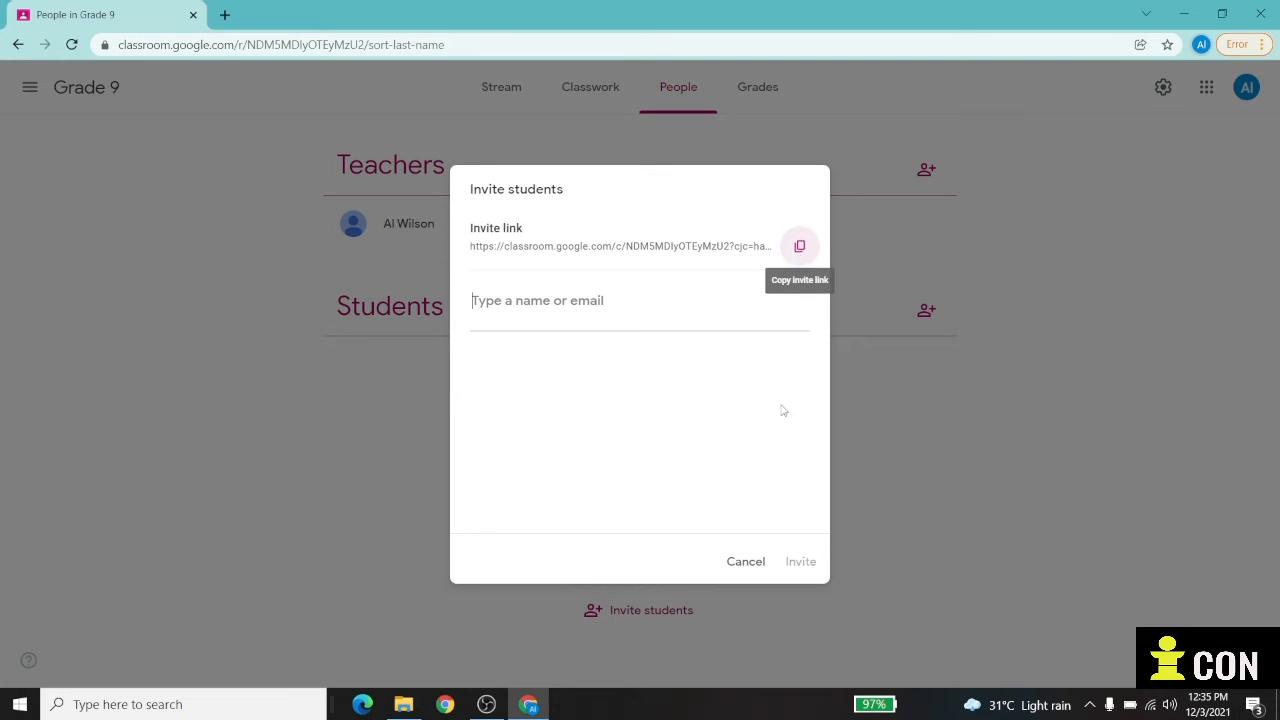
click(745, 562)
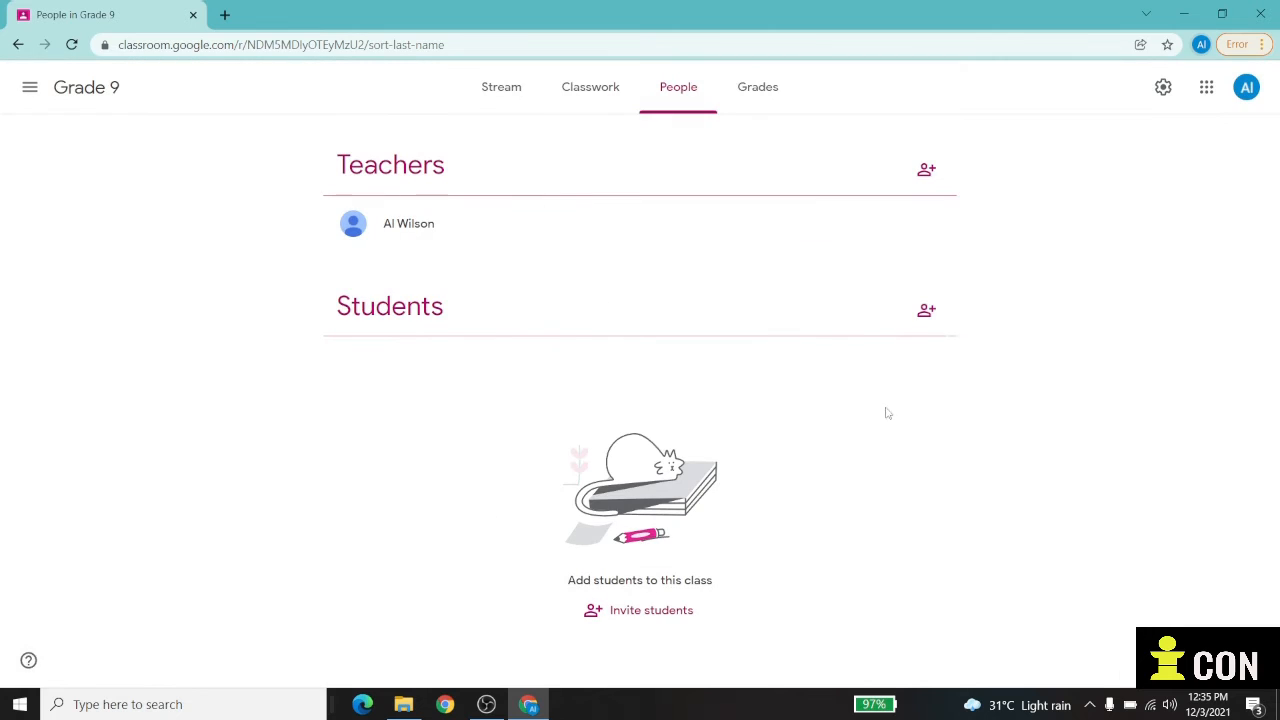
click(927, 170)
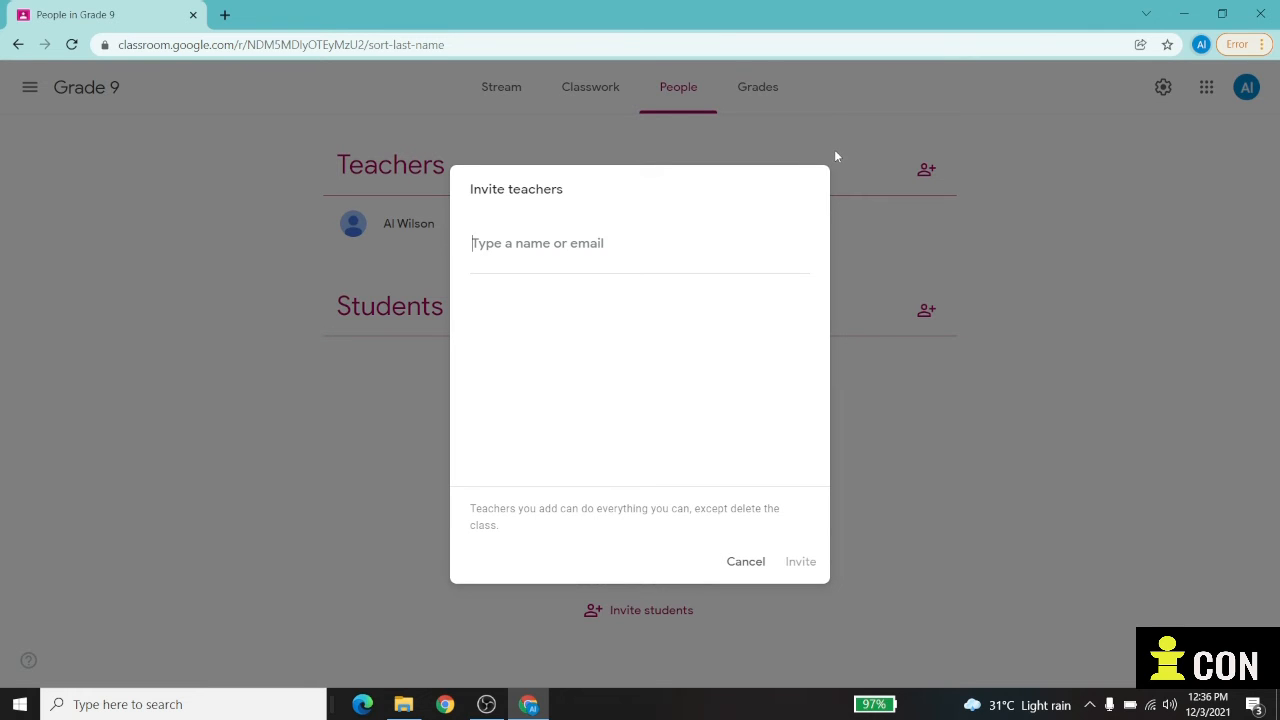
click(738, 565)
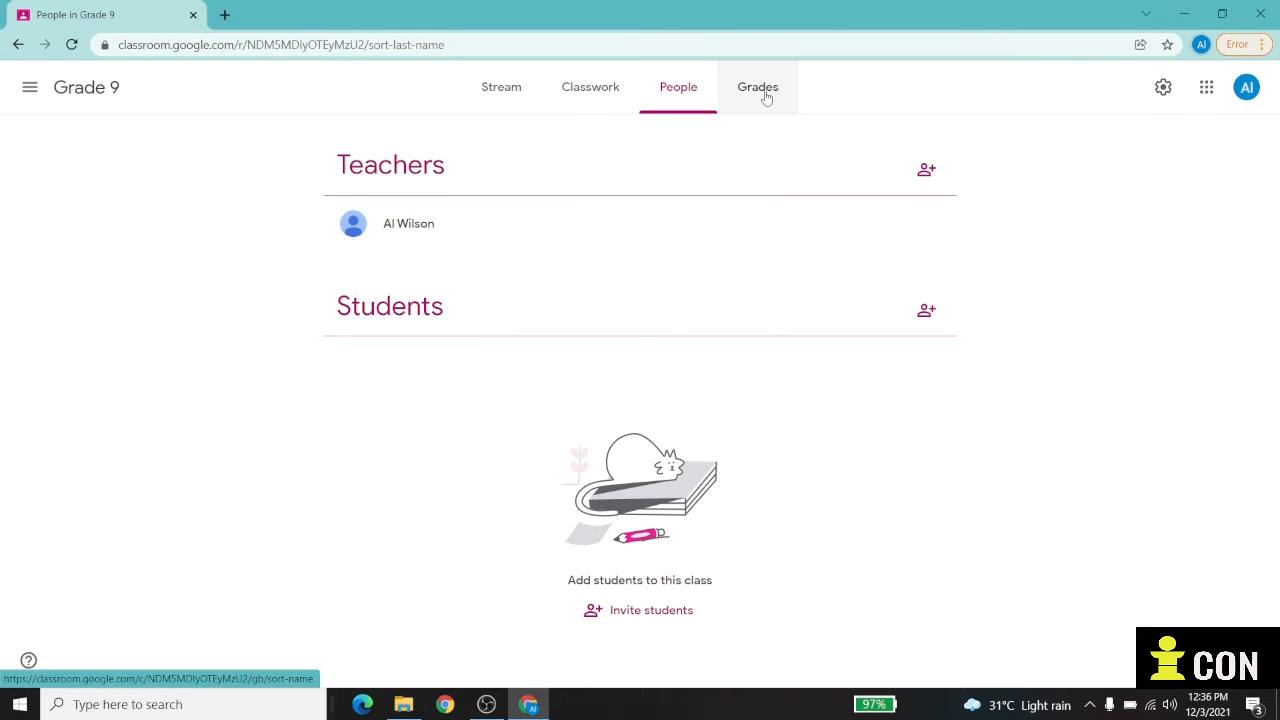
click(766, 93)
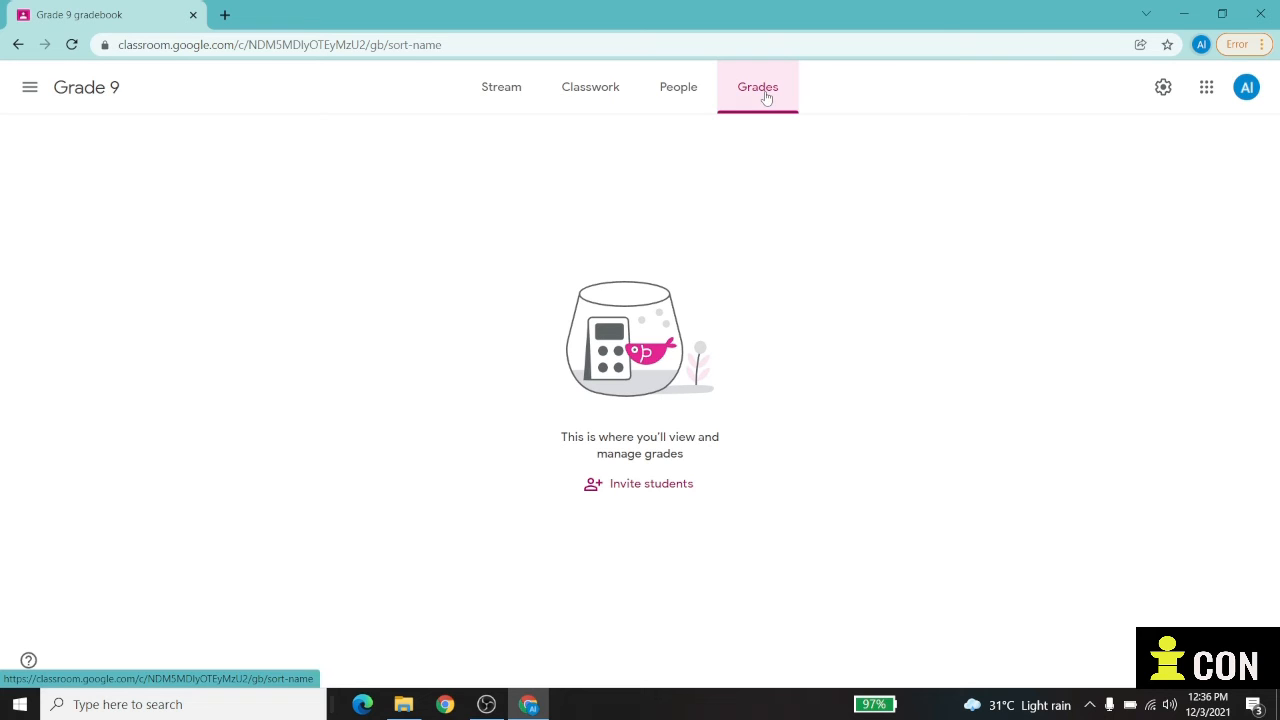
Open the class settings and set the Stream permission to Students can only comment.
click(1163, 88)
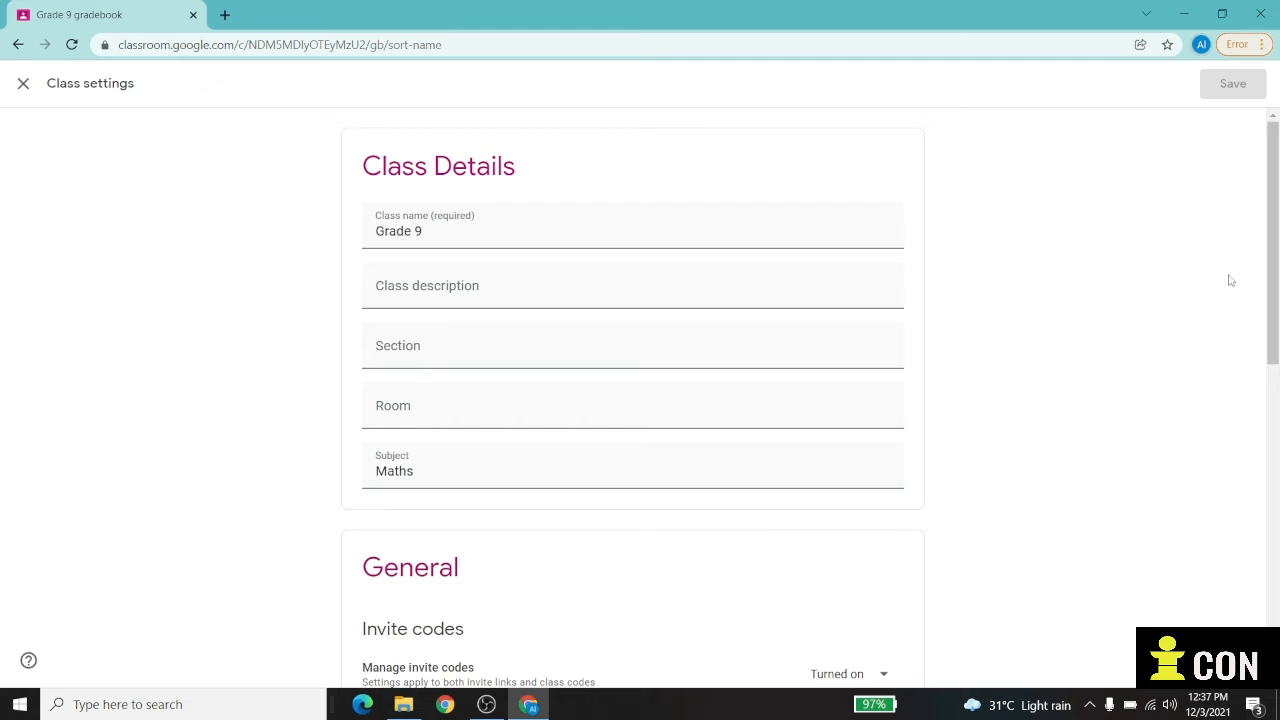
drag(1273, 275, 1276, 412)
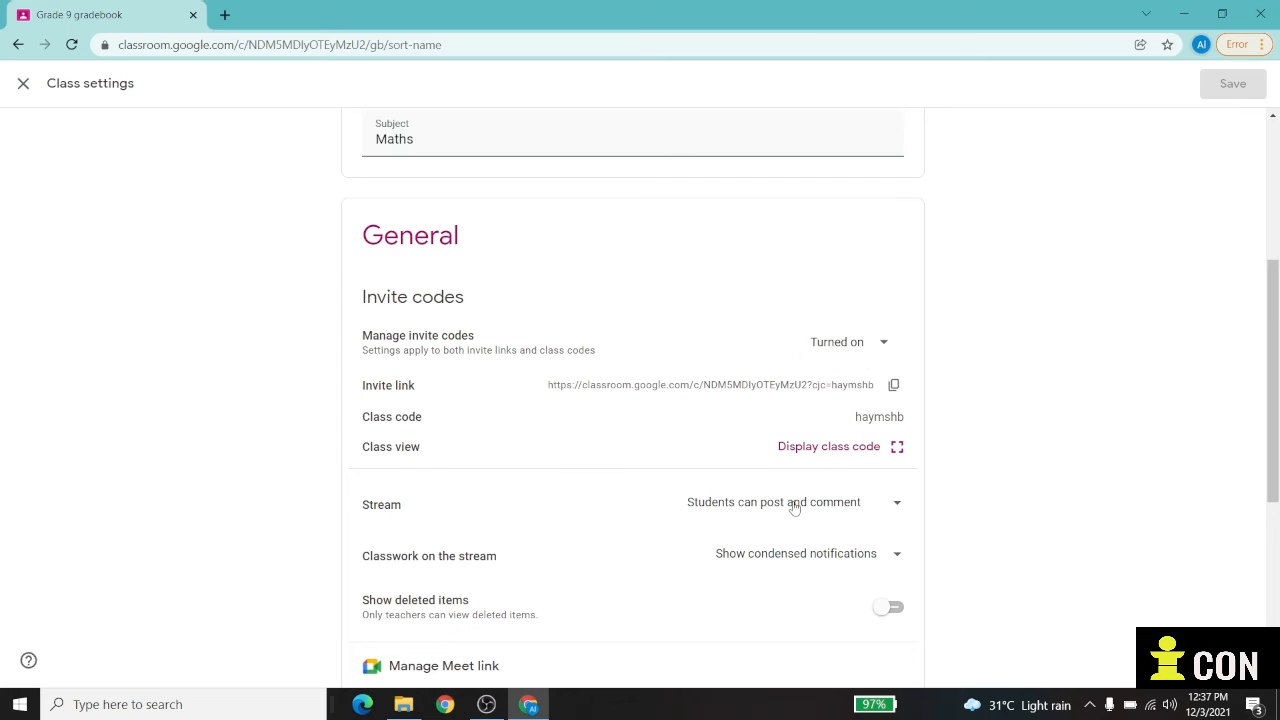
click(897, 506)
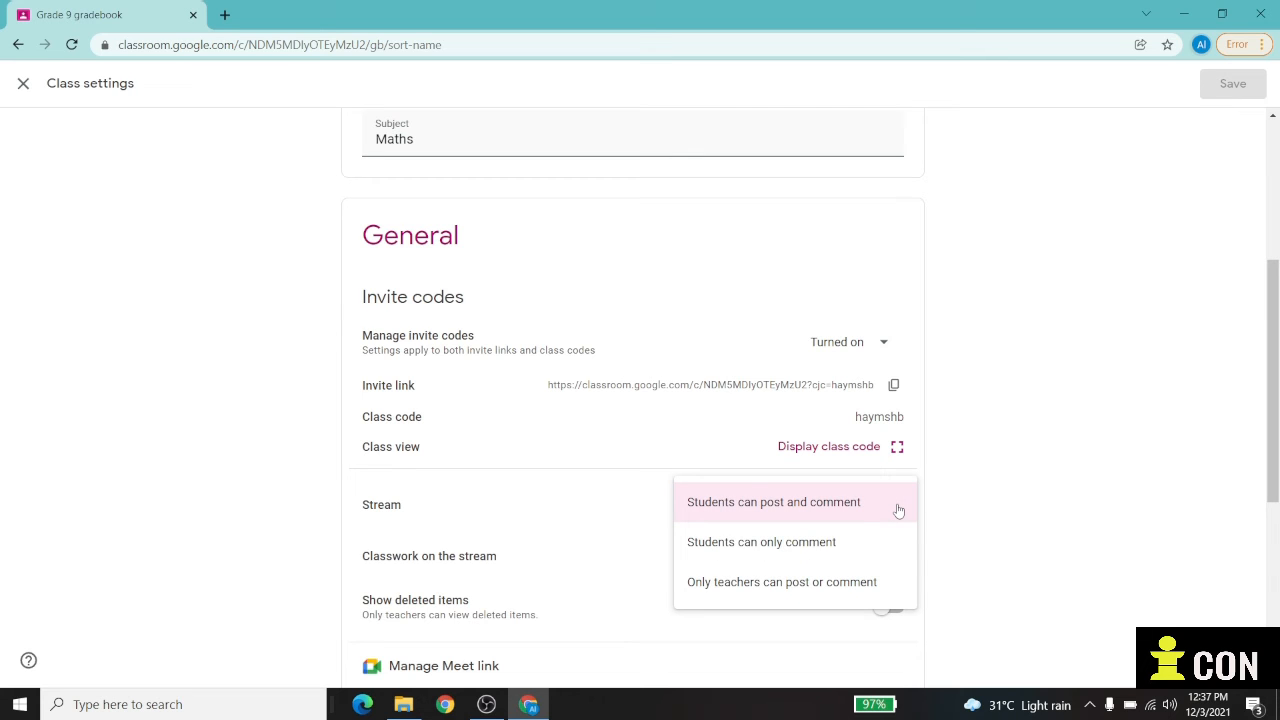
click(811, 542)
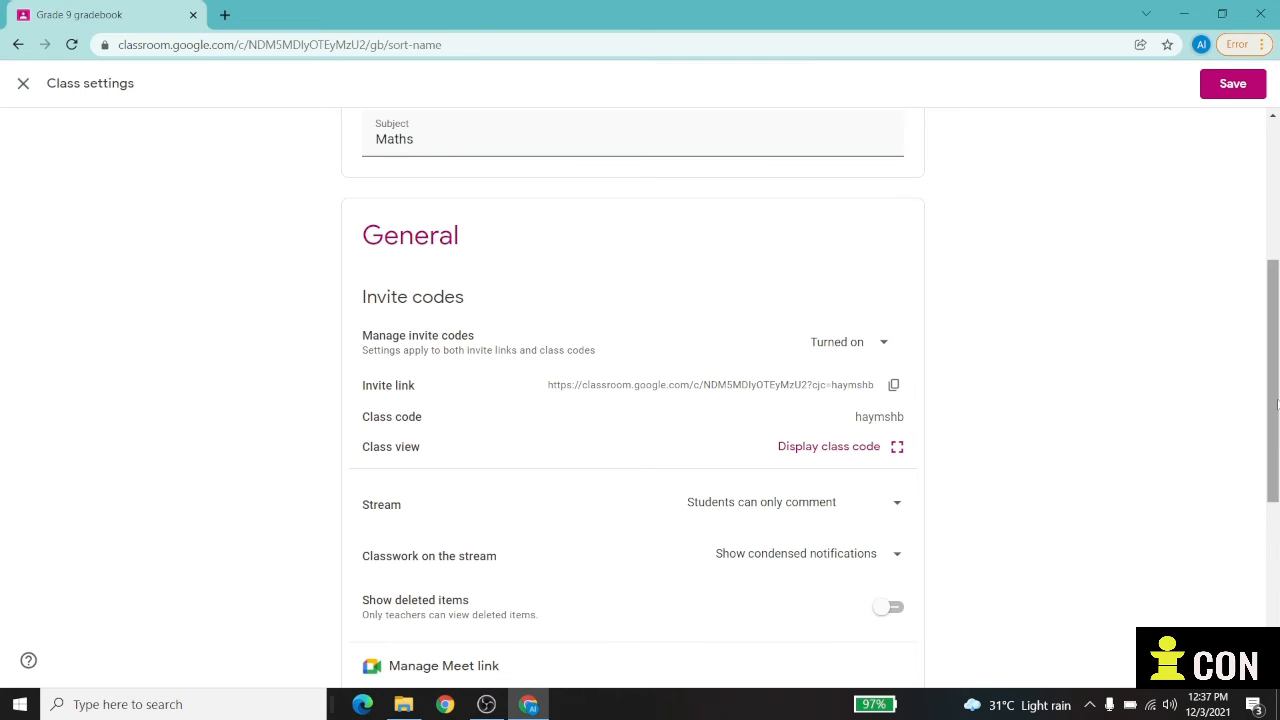
Examine the class settings for classwork notifications, deleted items, the Meet link and grading, toggling Show deleted items on and back off.
drag(1274, 405, 1276, 477)
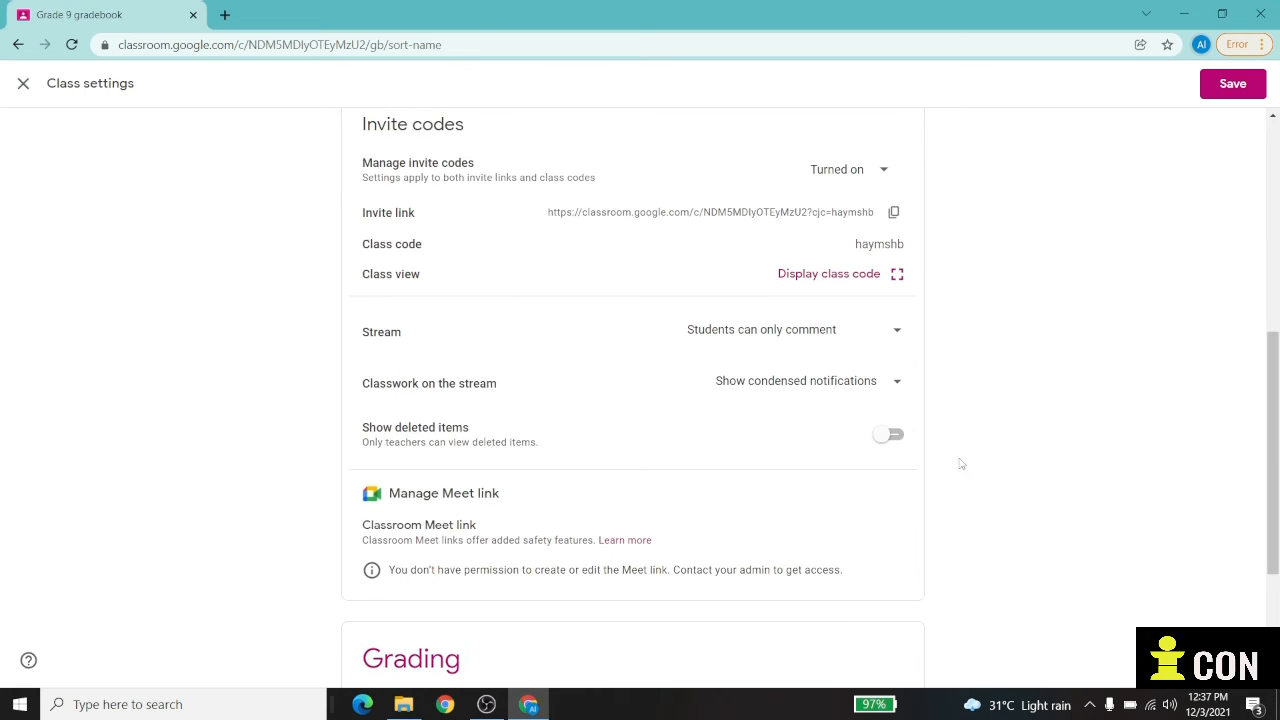
click(872, 386)
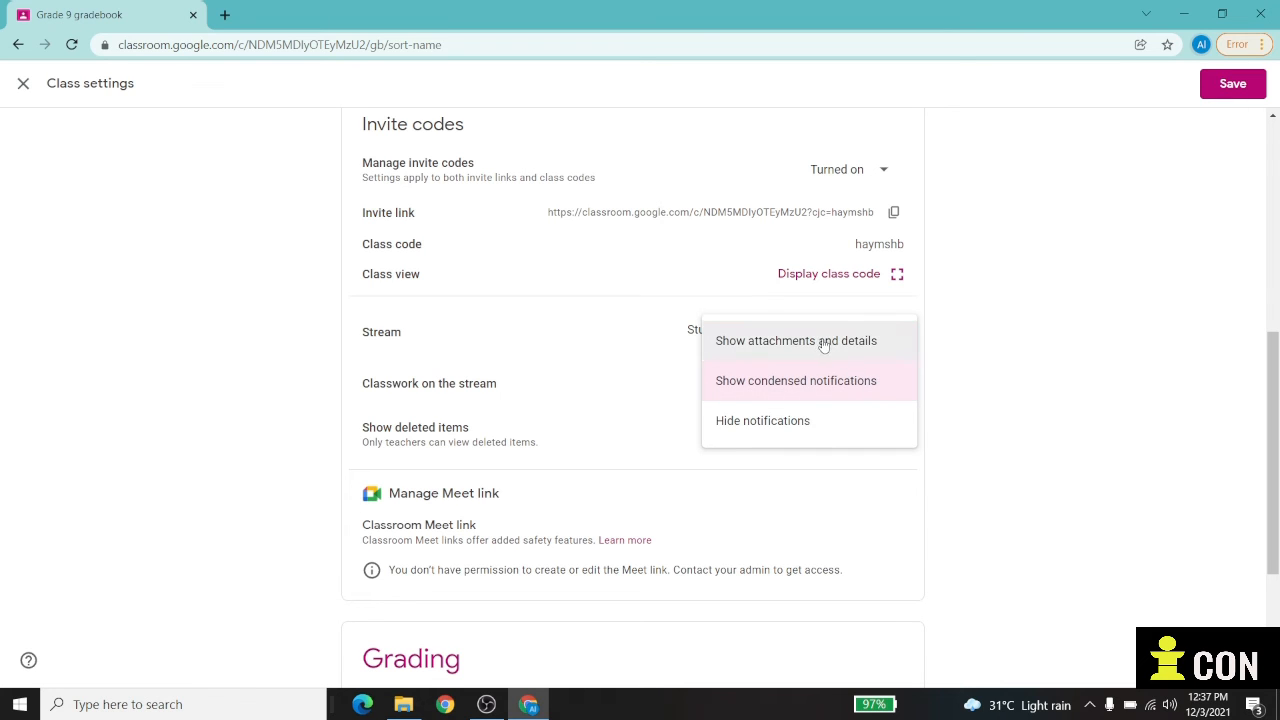
click(802, 396)
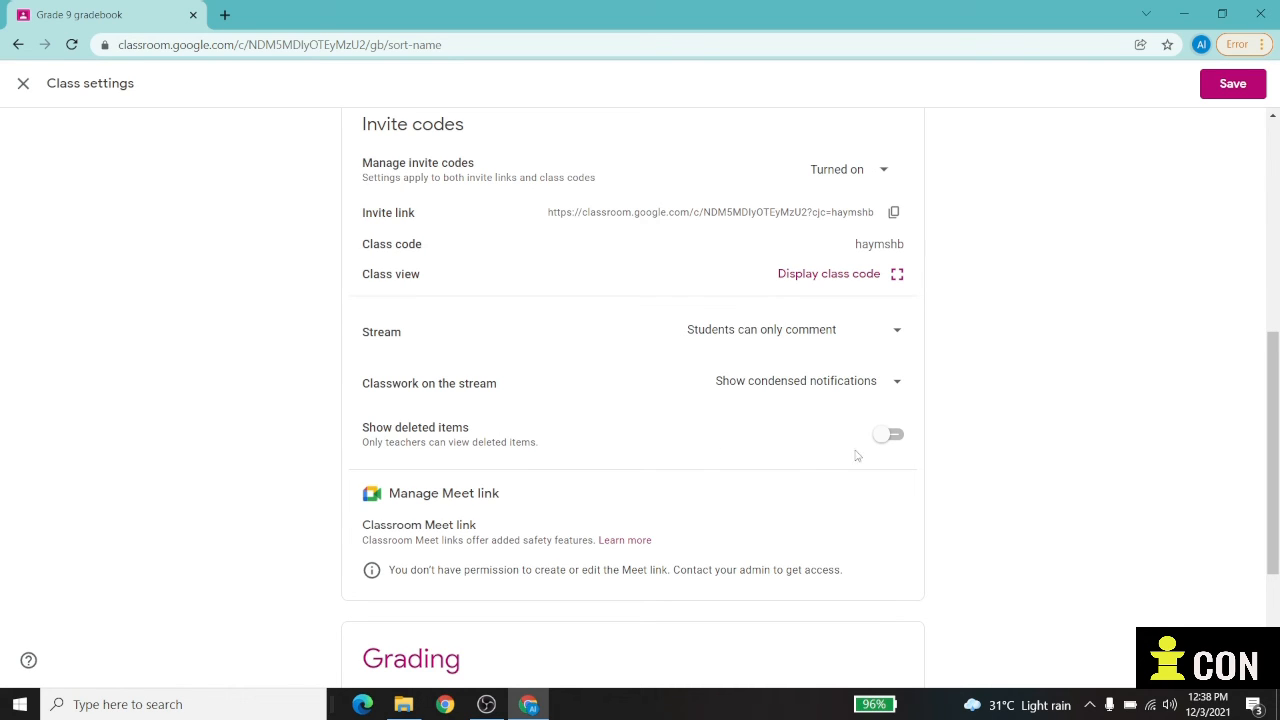
click(886, 436)
click(881, 439)
drag(1273, 411, 1274, 470)
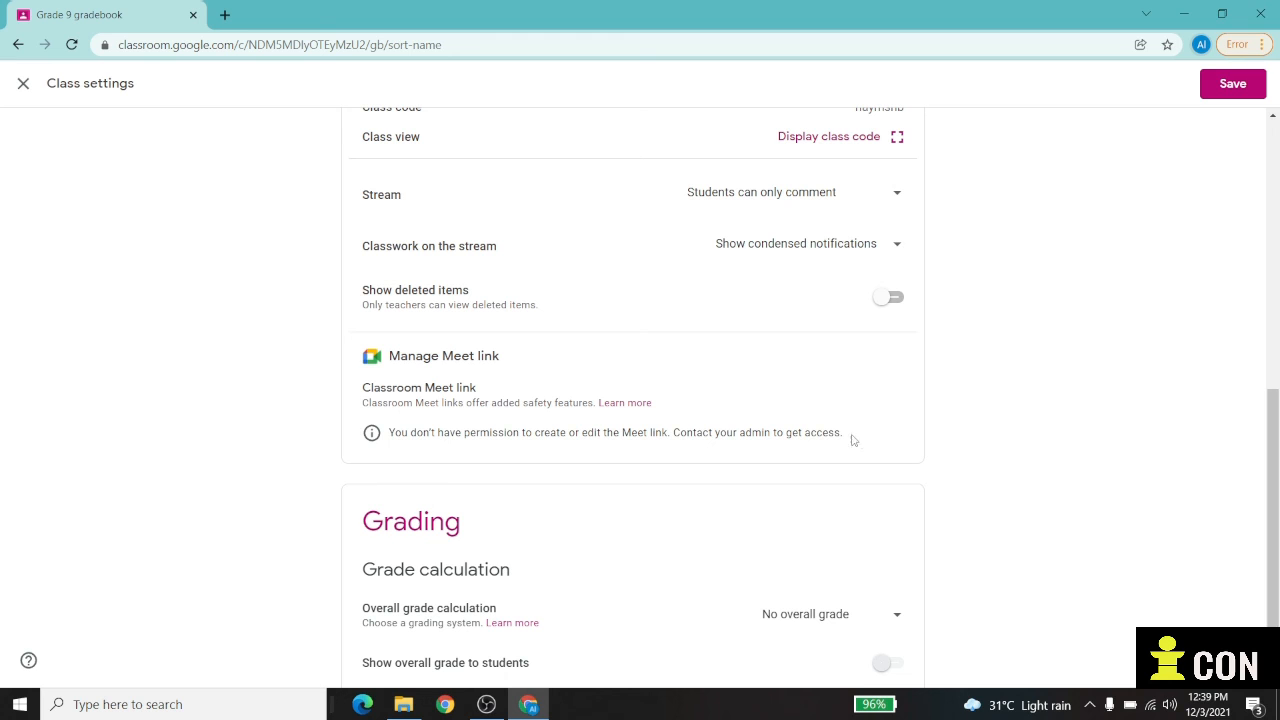
drag(1277, 478, 1277, 556)
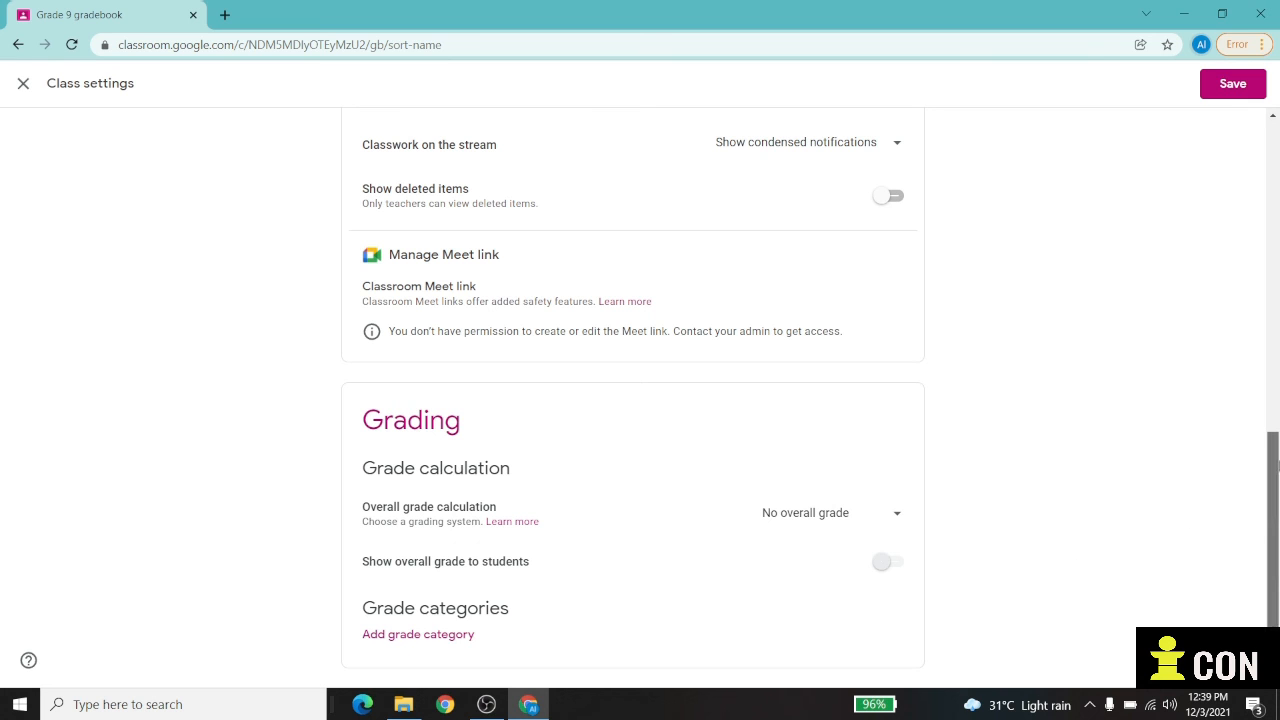
Close the class settings, discarding the unsaved changes, and return to the class stream.
drag(1273, 453, 1248, 126)
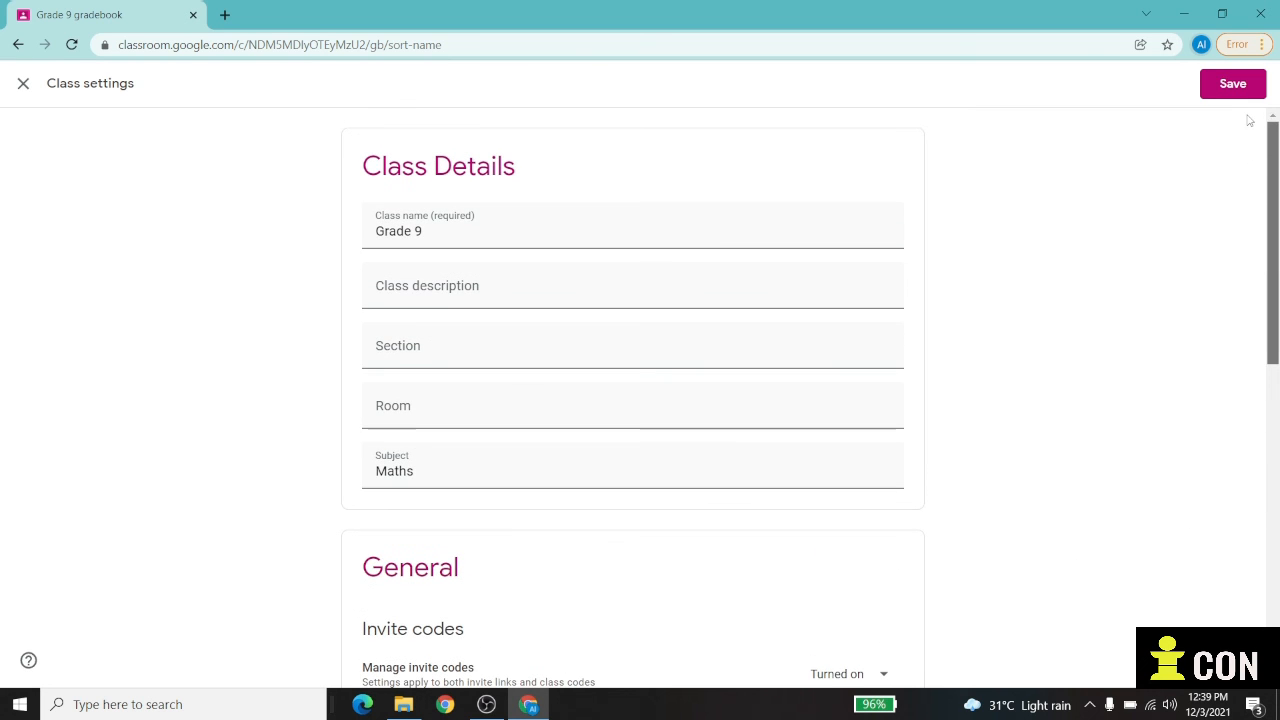
click(22, 86)
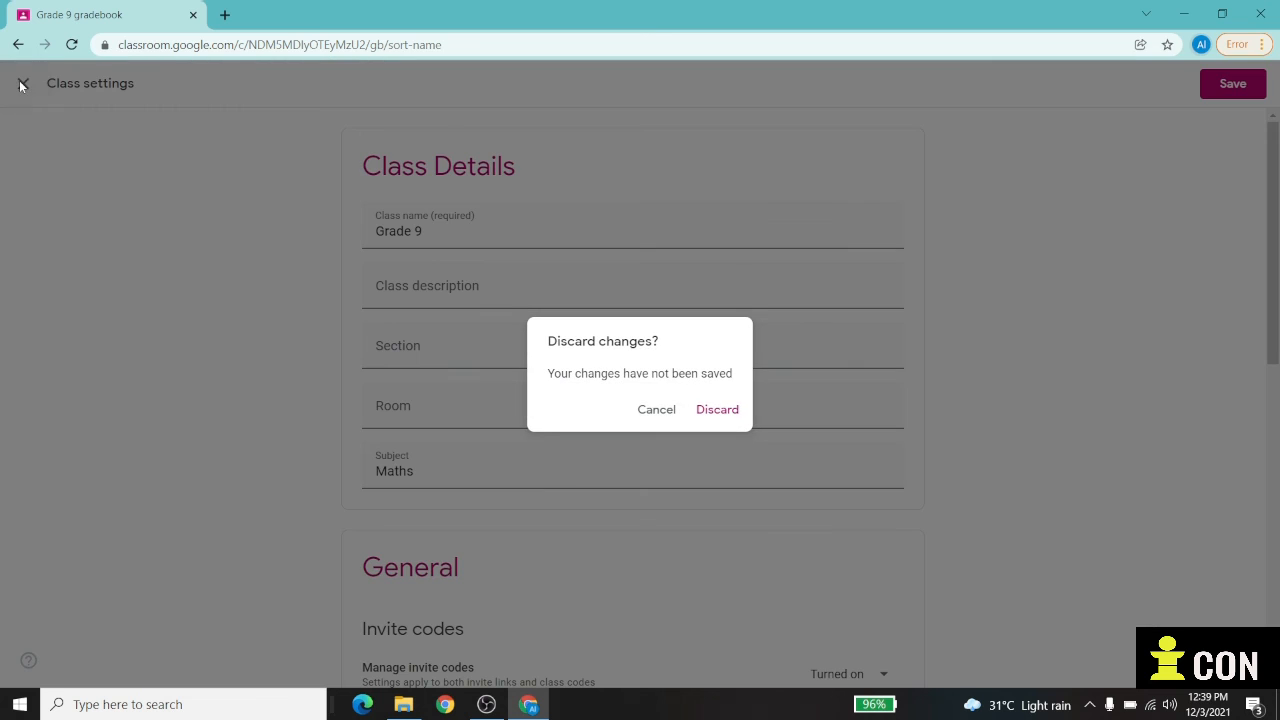
click(703, 413)
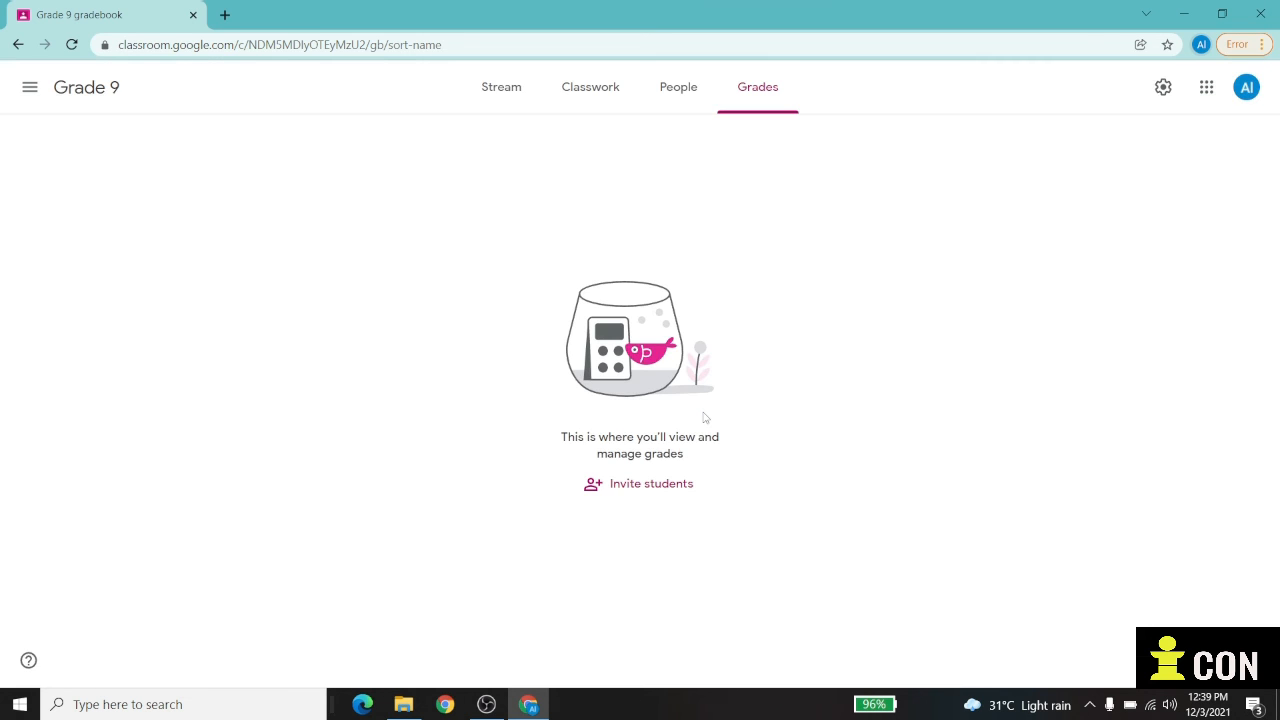
click(503, 87)
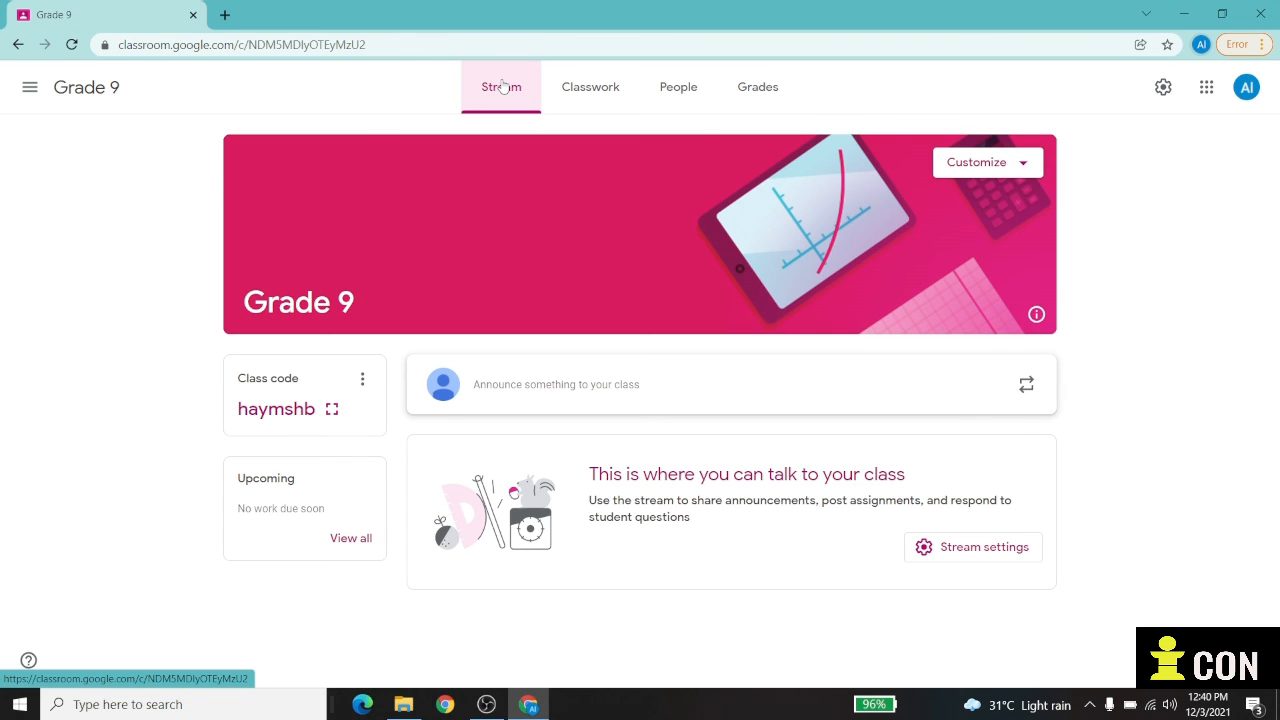